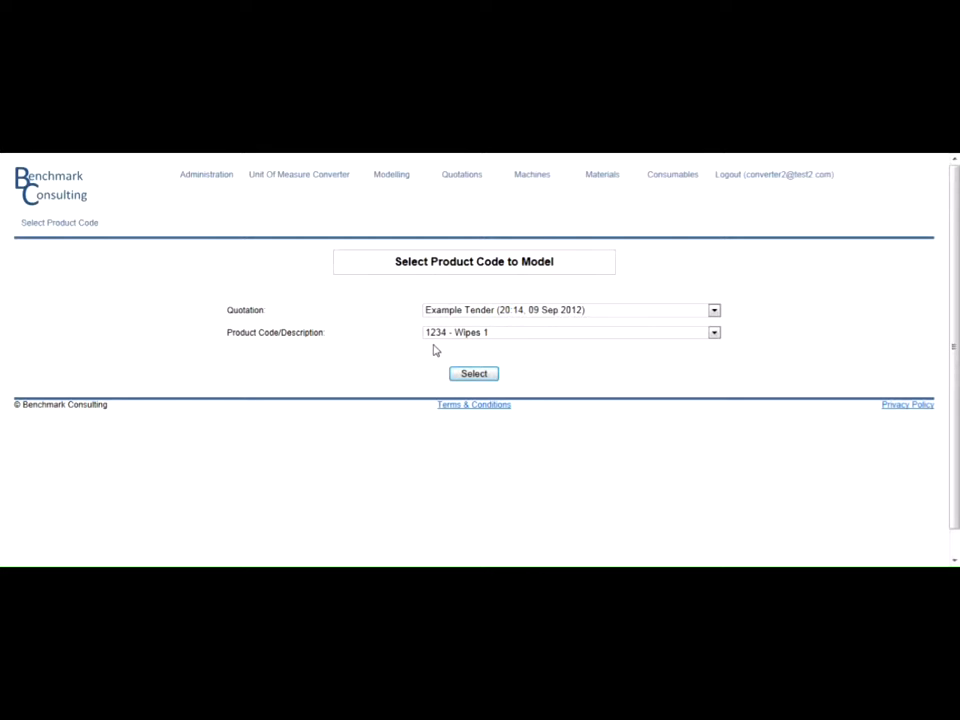
# Select product code 1234 - Wipes 1 from the Example Tender quotation for modelling
pyautogui.click(446, 335)
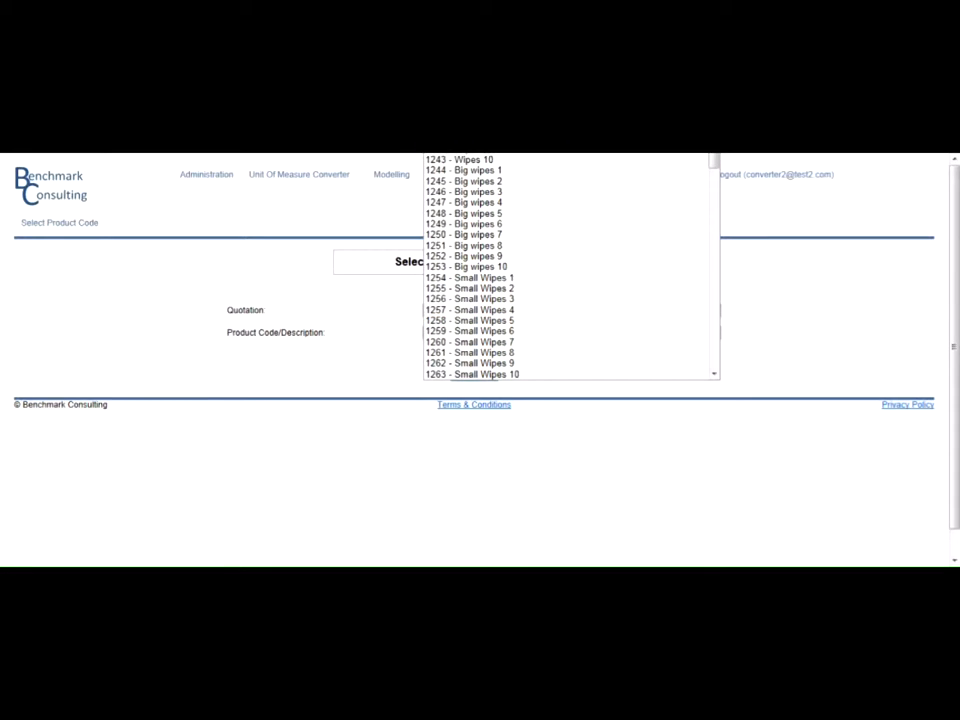
pyautogui.click(469, 283)
pyautogui.click(474, 375)
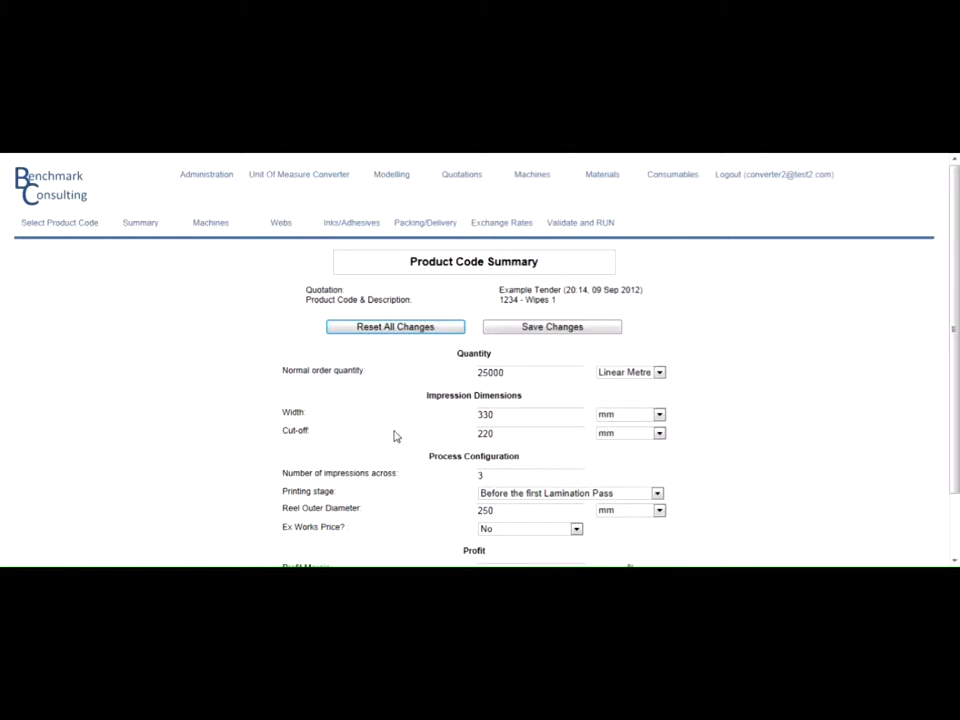
# Examine the normal order quantity and impression dimensions of the product, including the units available for quantity and width
pyautogui.doubleClick(508, 413)
pyautogui.doubleClick(518, 432)
pyautogui.moveTo(514, 370); pyautogui.dragTo(477, 379)
pyautogui.click(645, 373)
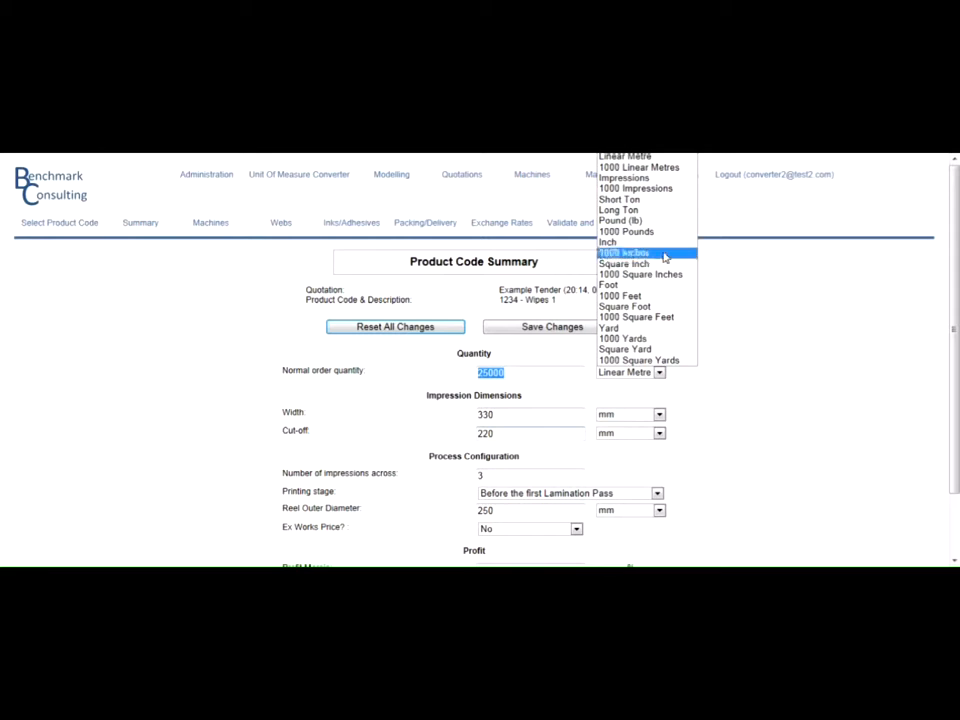
pyautogui.click(746, 362)
pyautogui.click(619, 415)
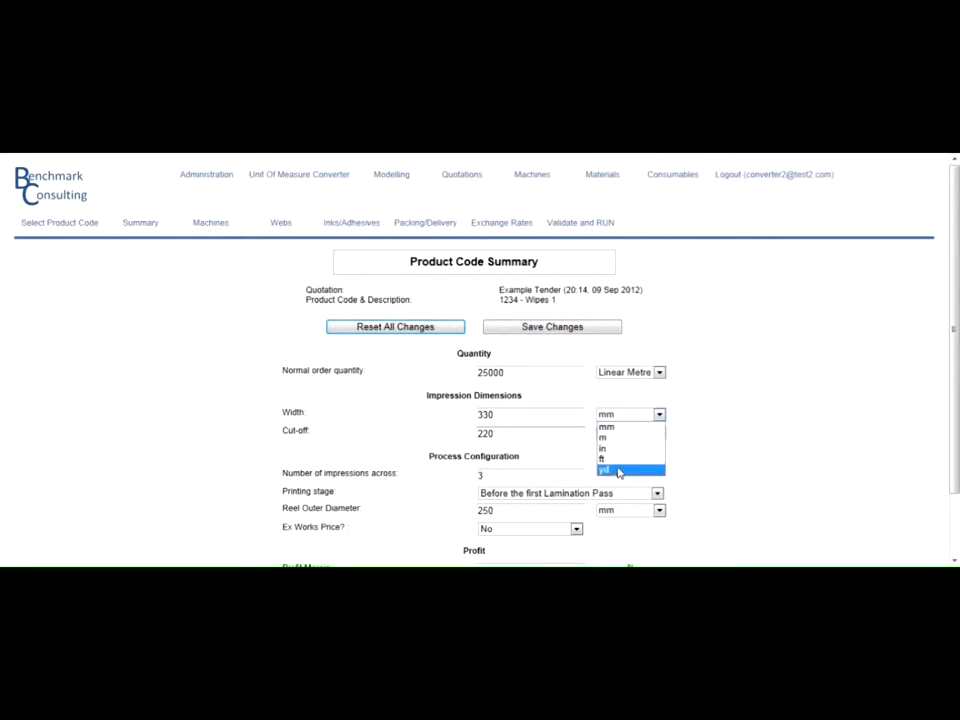
pyautogui.click(656, 426)
pyautogui.click(711, 405)
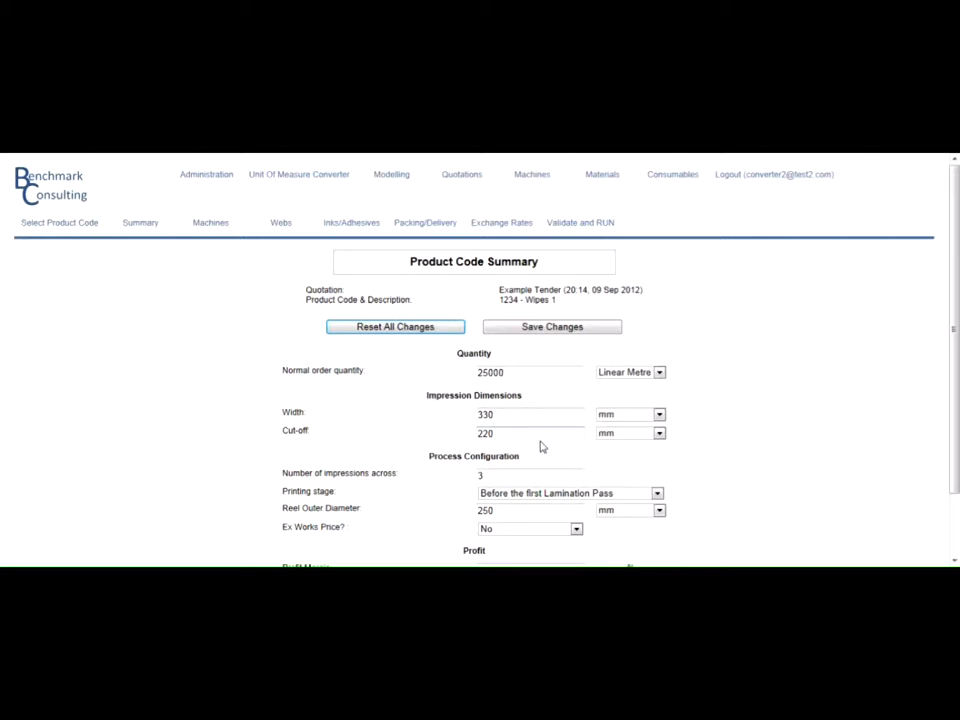
# Examine the printing stage choices and the output unit of measure choices in the product summary
pyautogui.scroll(-1, 548, 445)
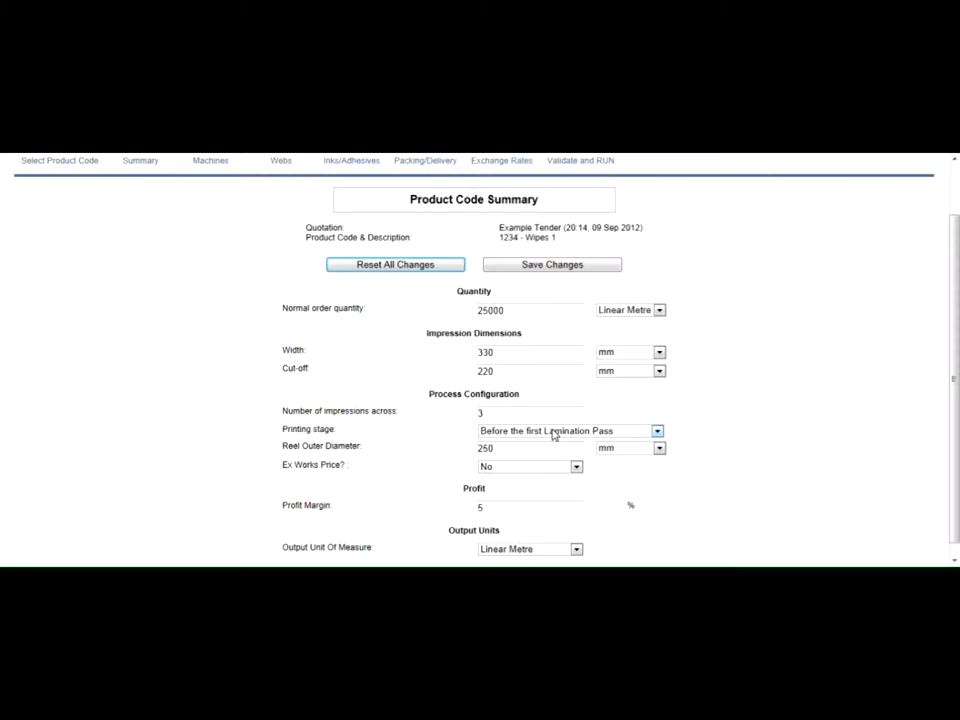
pyautogui.click(553, 434)
pyautogui.click(546, 453)
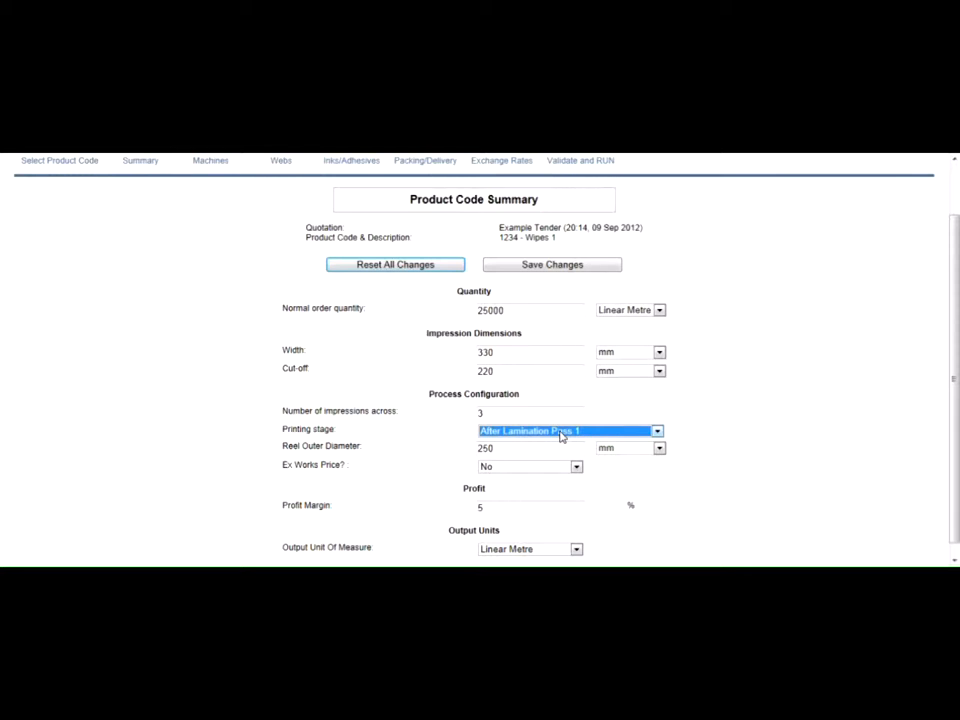
pyautogui.click(583, 433)
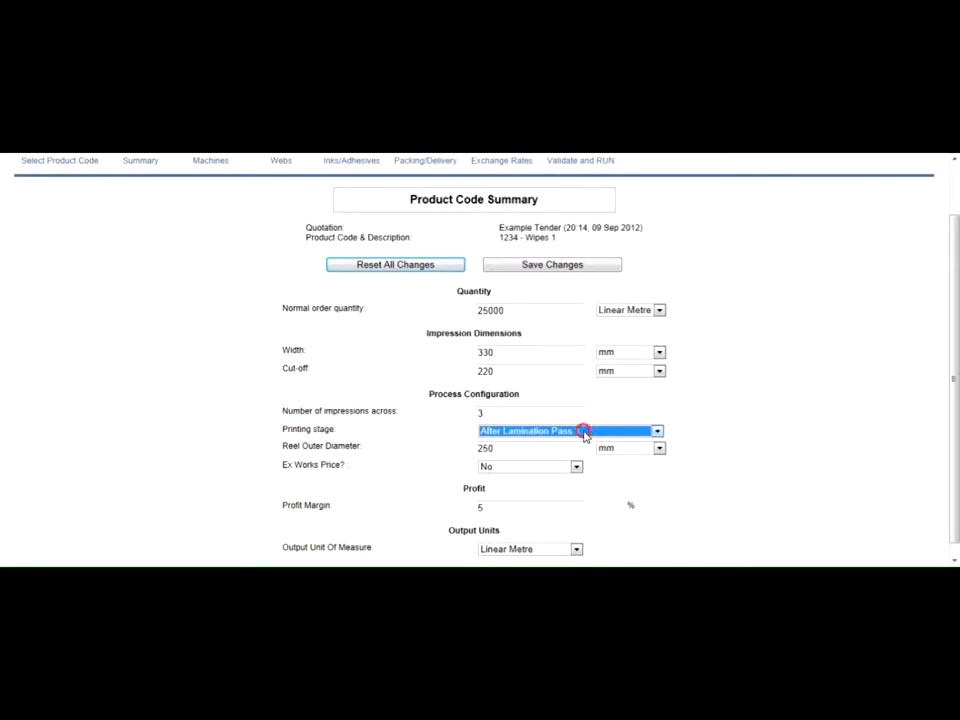
pyautogui.click(583, 443)
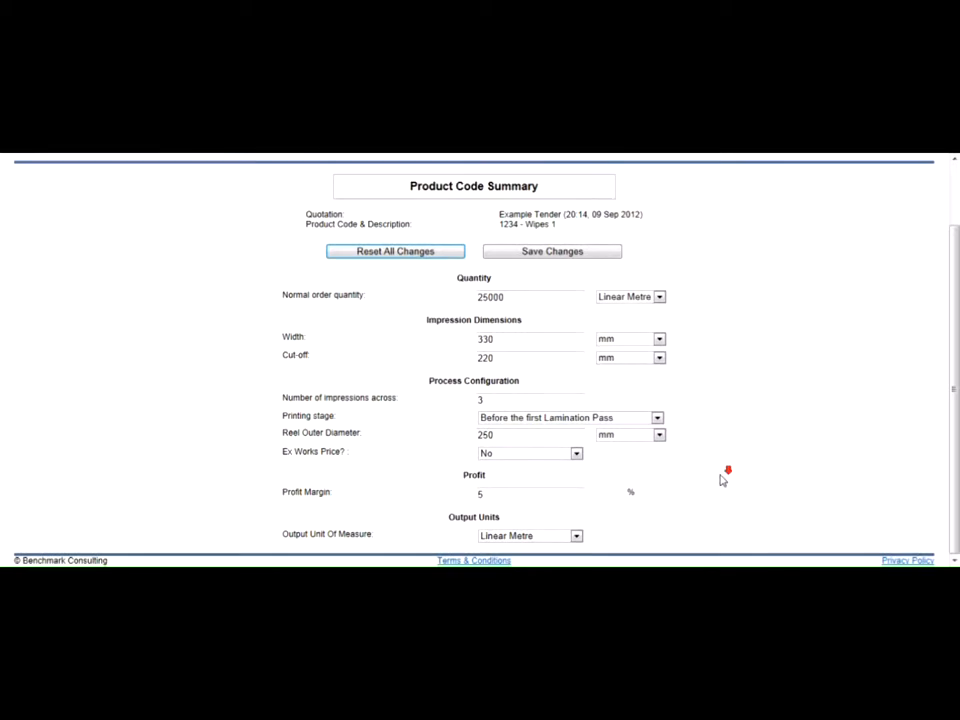
pyautogui.click(533, 540)
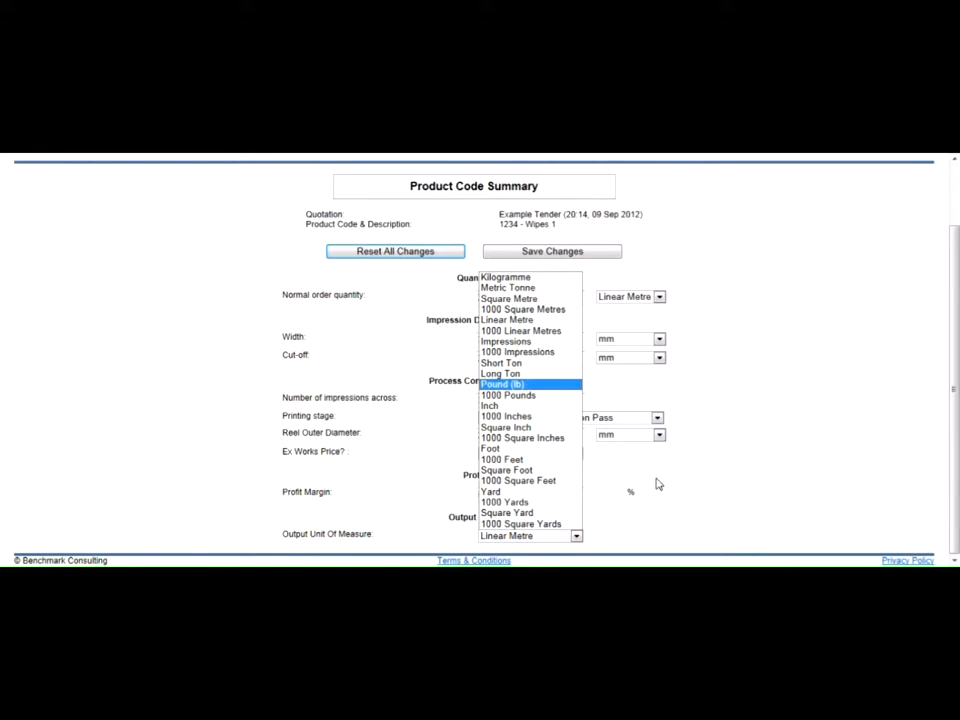
pyautogui.click(705, 495)
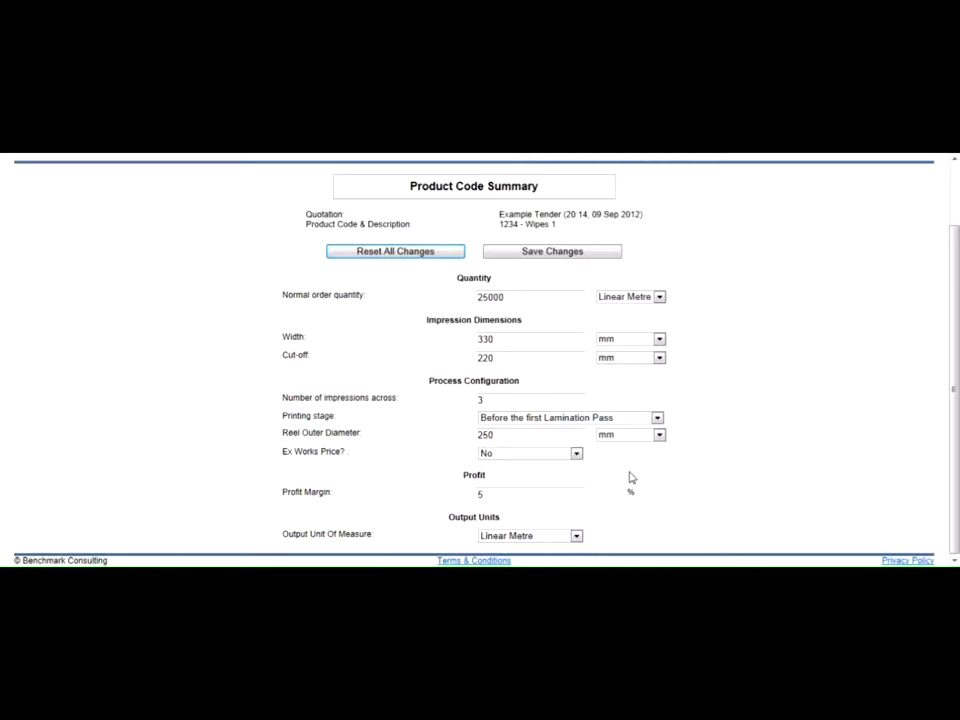
# Set the normal order quantity to 120000 linear metres and save the product summary
pyautogui.click(527, 295)
pyautogui.write('120000')
pyautogui.click(562, 254)
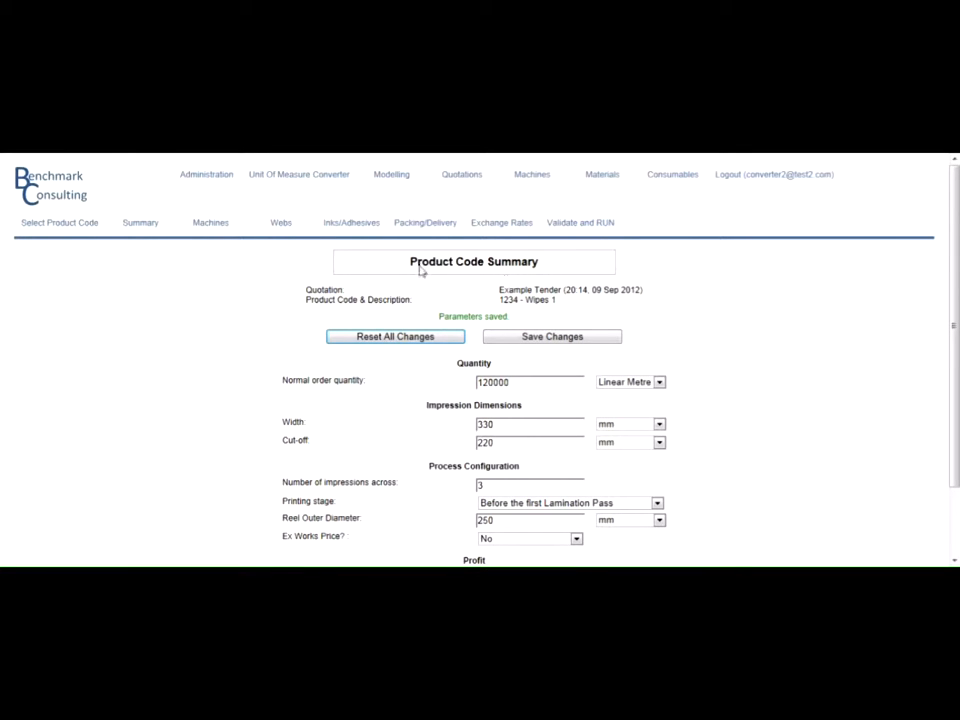
# Assign Default LR CZ (GBP) as the printer in the machine selection and save the changes
pyautogui.click(234, 229)
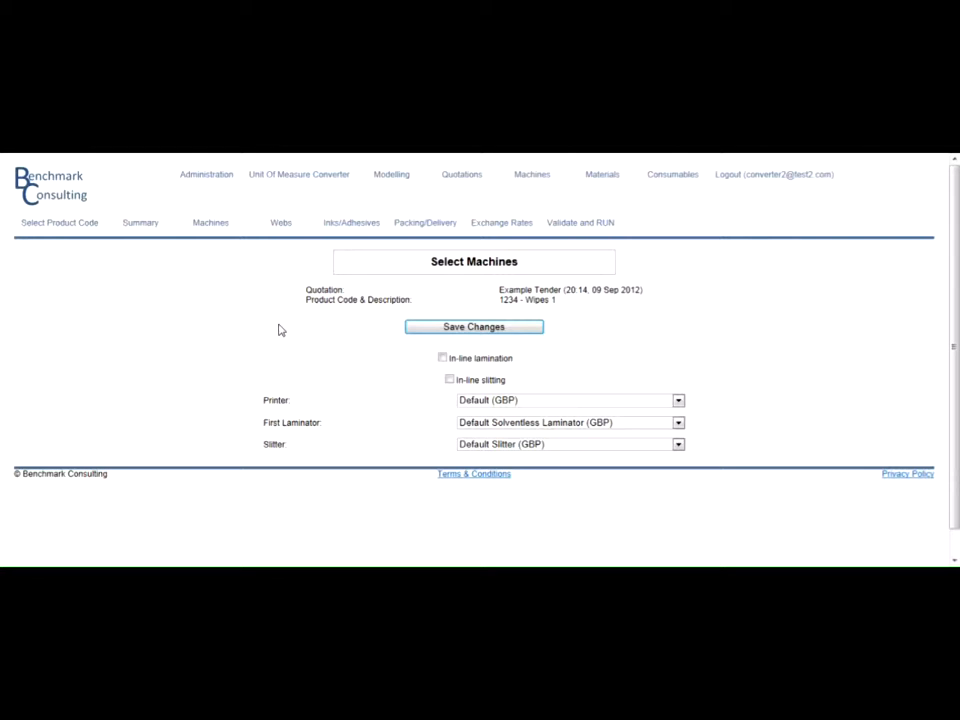
pyautogui.click(475, 400)
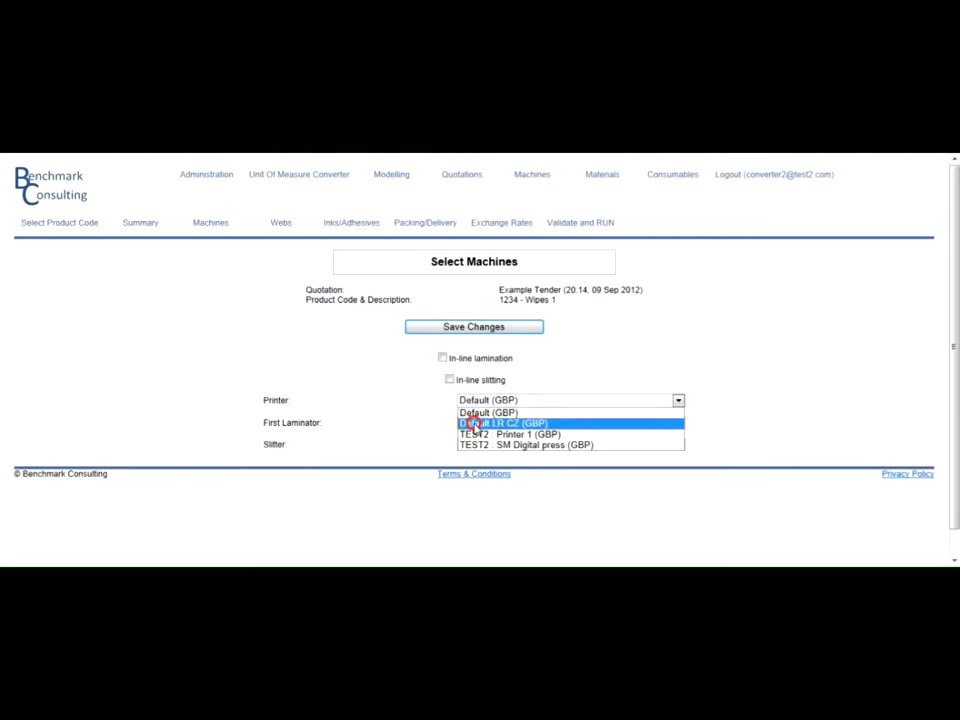
pyautogui.click(478, 423)
pyautogui.click(566, 369)
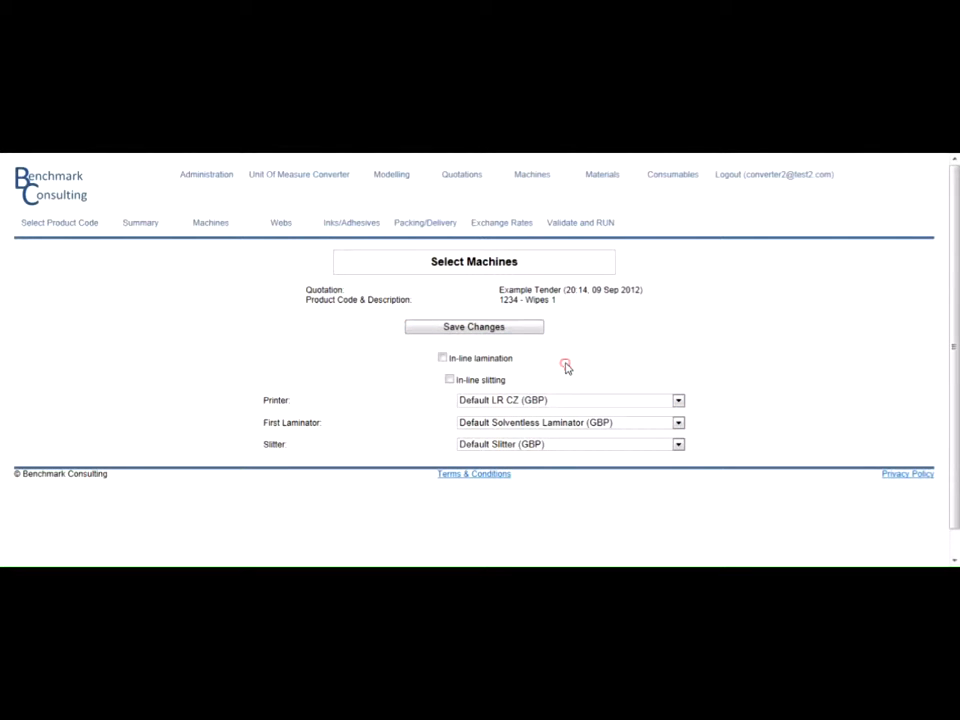
pyautogui.click(521, 327)
# Review the webs to use and the materials available for Web 1, keeping PET (GBP)
pyautogui.click(281, 223)
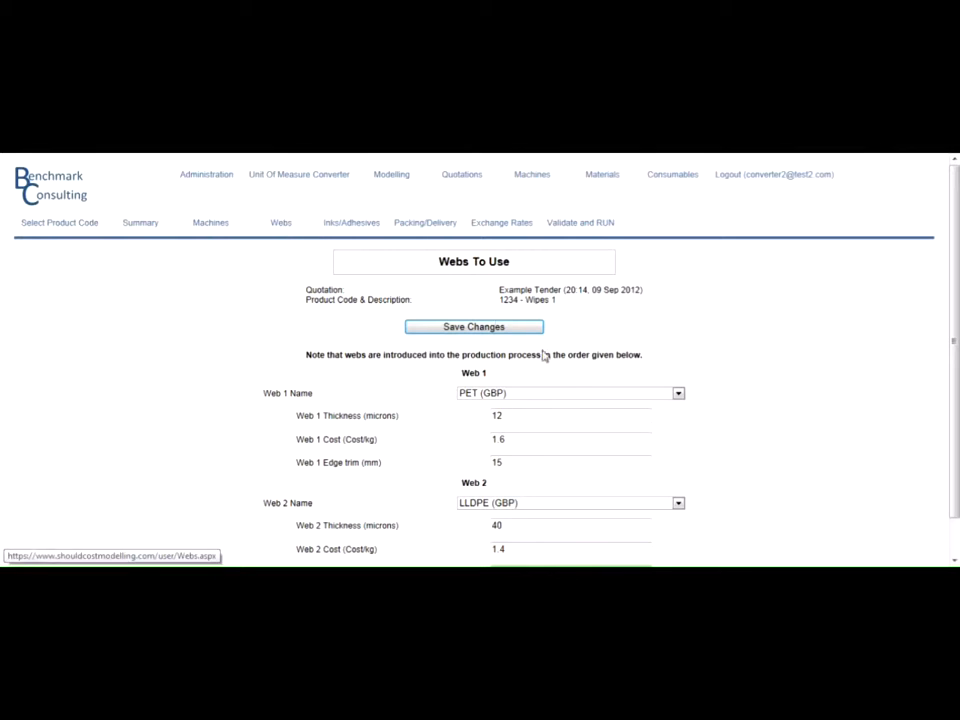
pyautogui.click(598, 396)
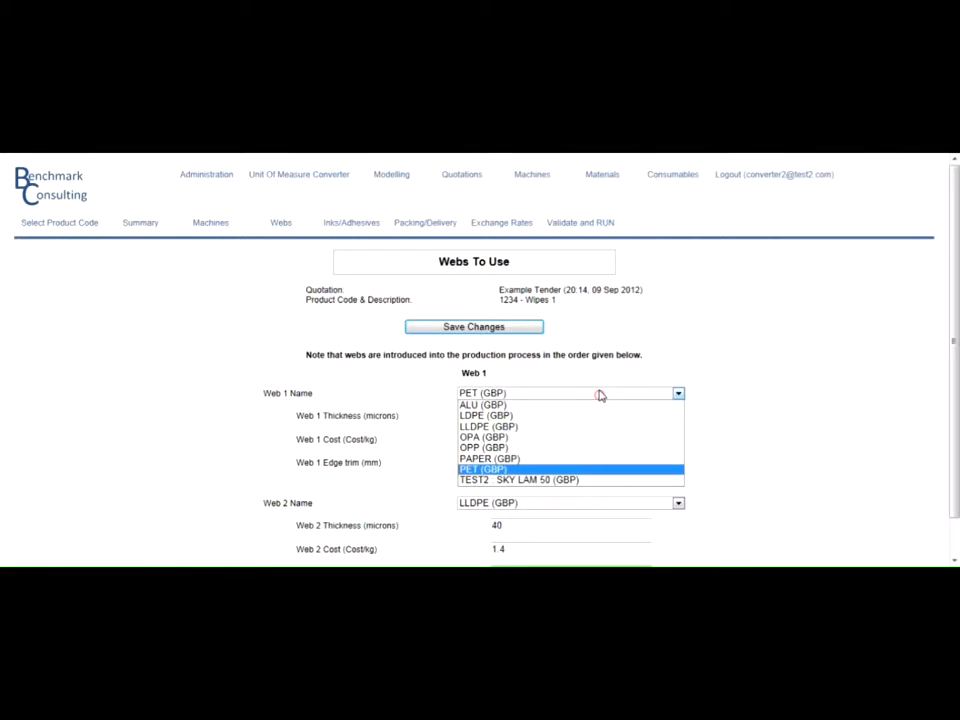
pyautogui.click(560, 469)
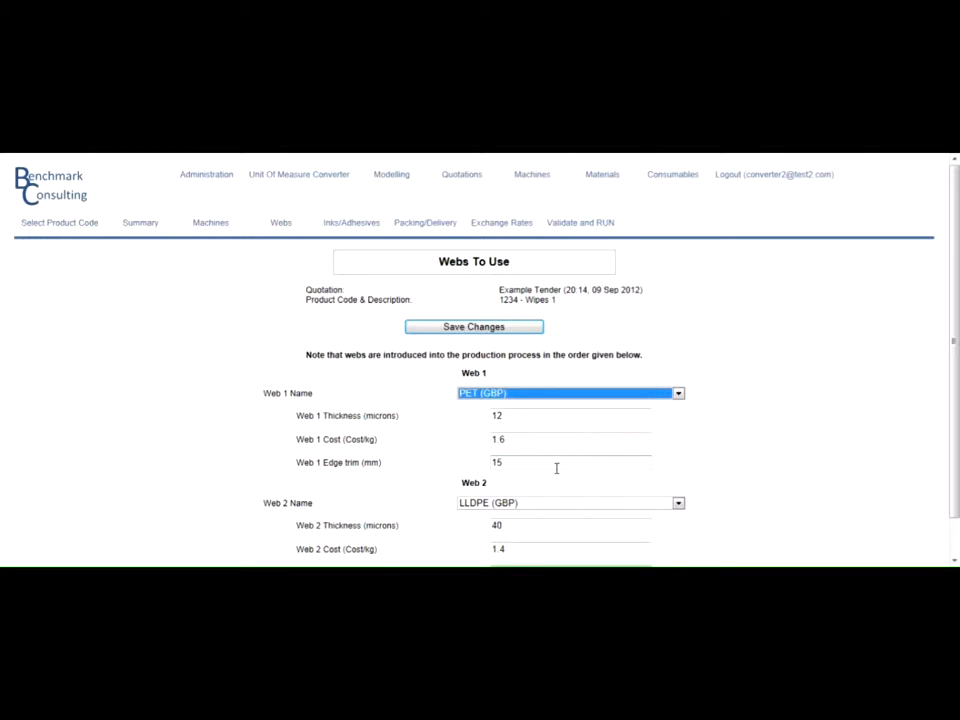
# Review the ink station settings and the adhesive options for lamination pass 1, keeping Default Solventless Adhesive (GBP)
pyautogui.click(343, 226)
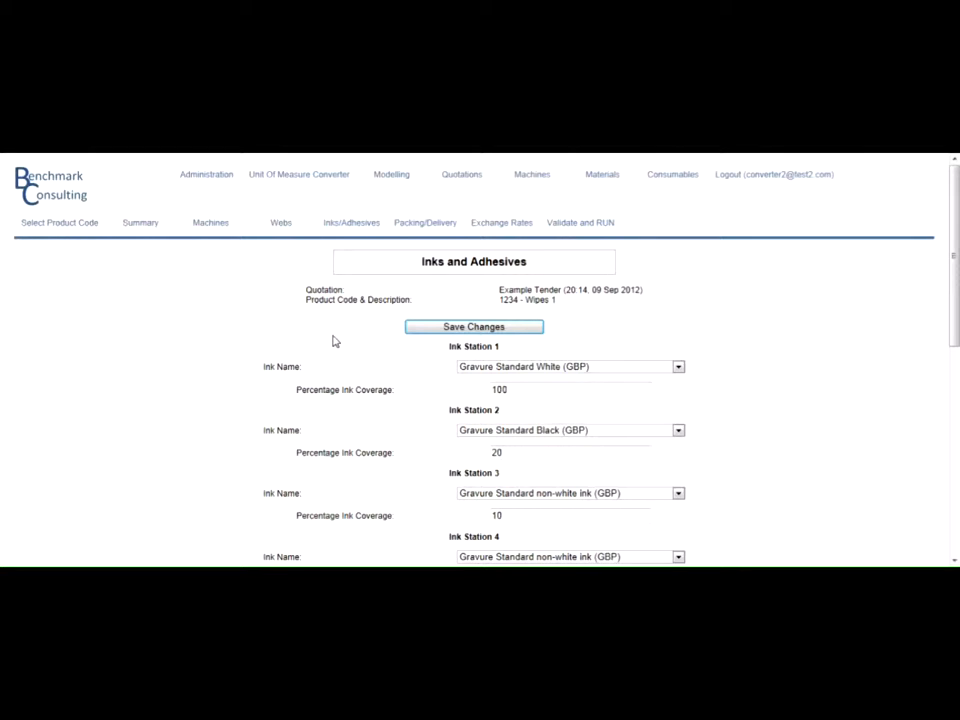
pyautogui.click(514, 368)
pyautogui.click(516, 369)
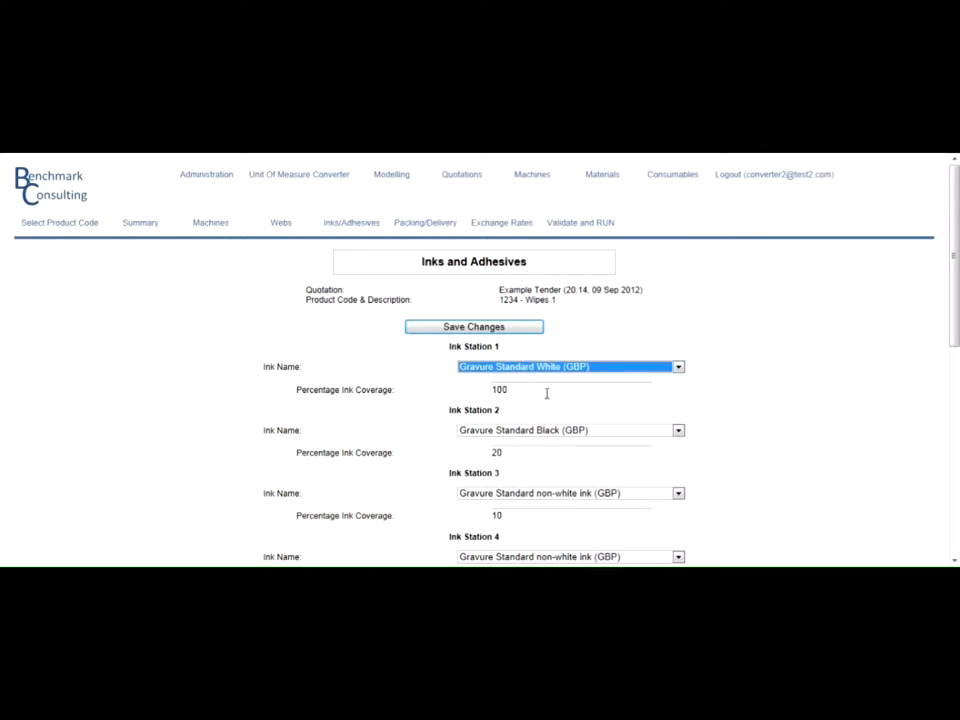
pyautogui.scroll(-3, 557, 390)
pyautogui.scroll(-6, 557, 383)
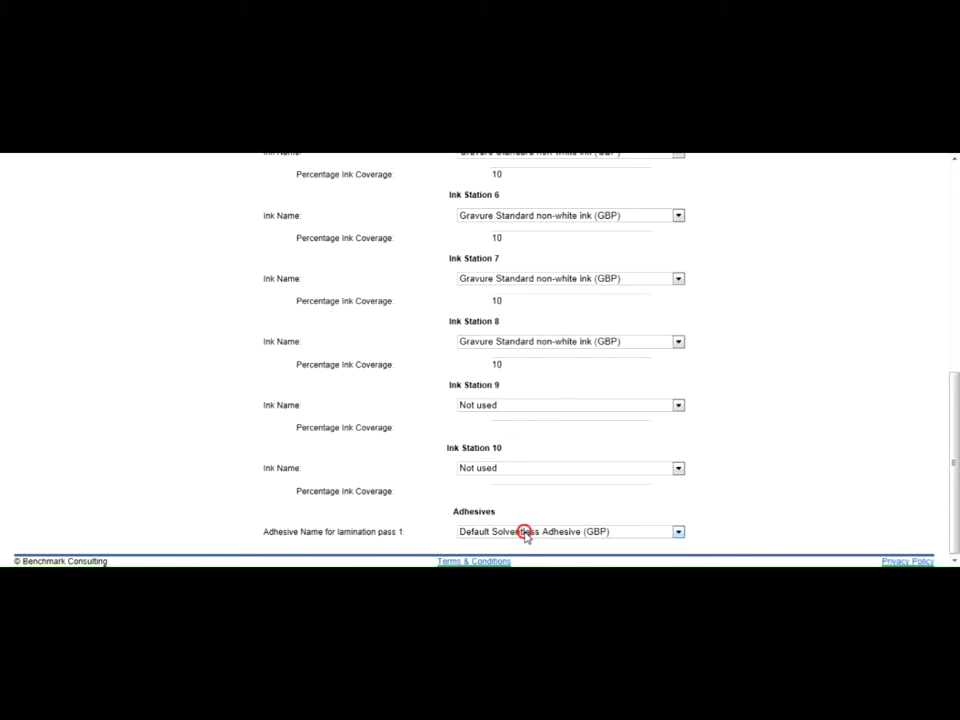
pyautogui.click(526, 533)
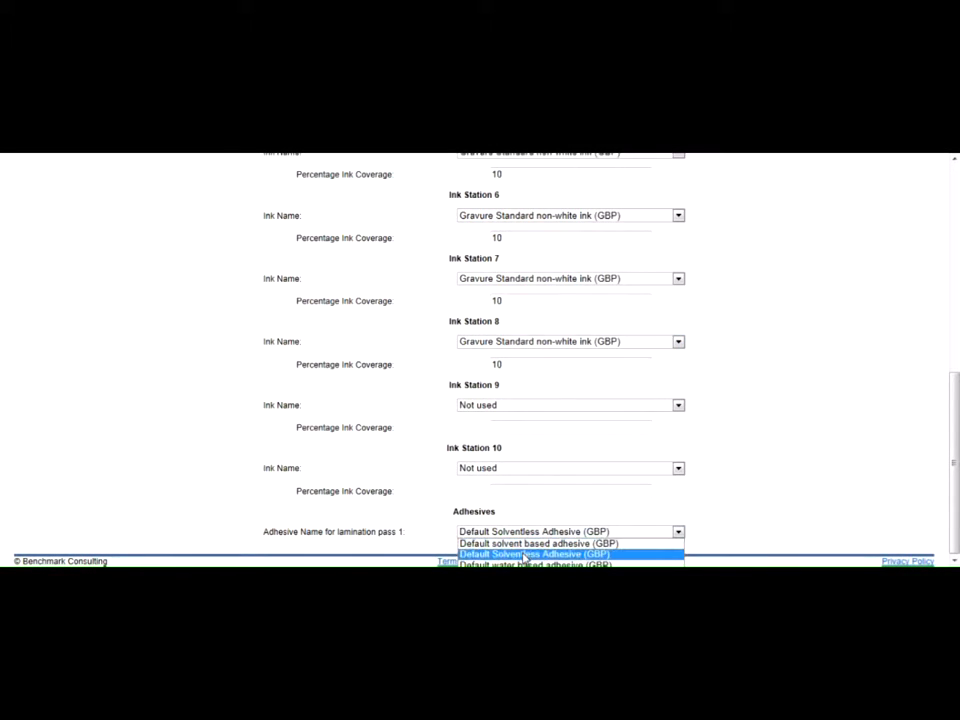
pyautogui.click(525, 555)
pyautogui.click(752, 496)
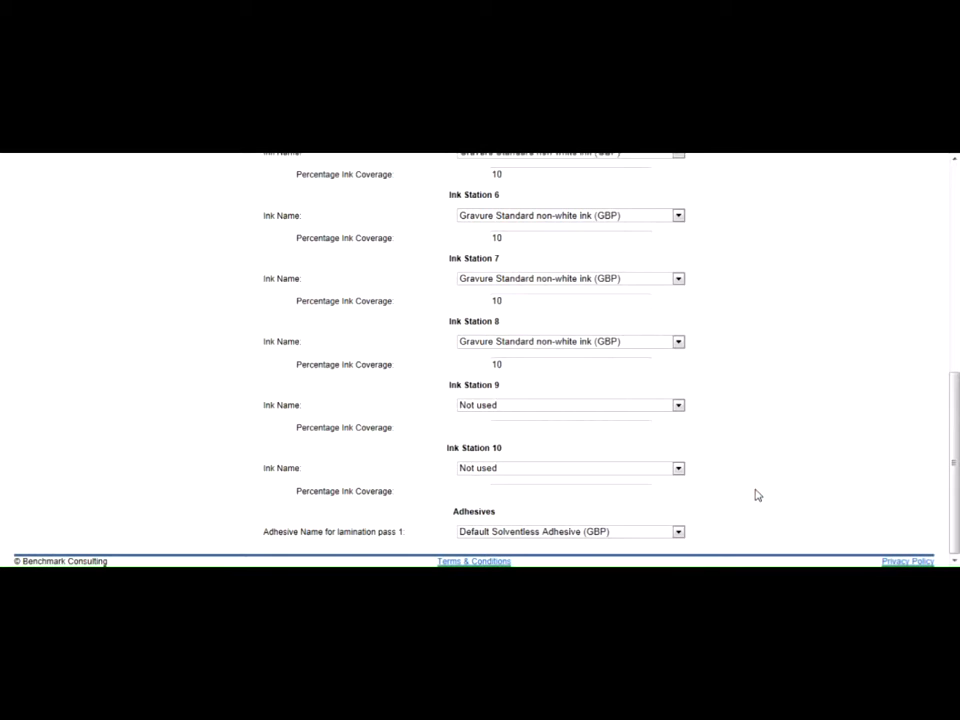
pyautogui.scroll(3, 760, 484)
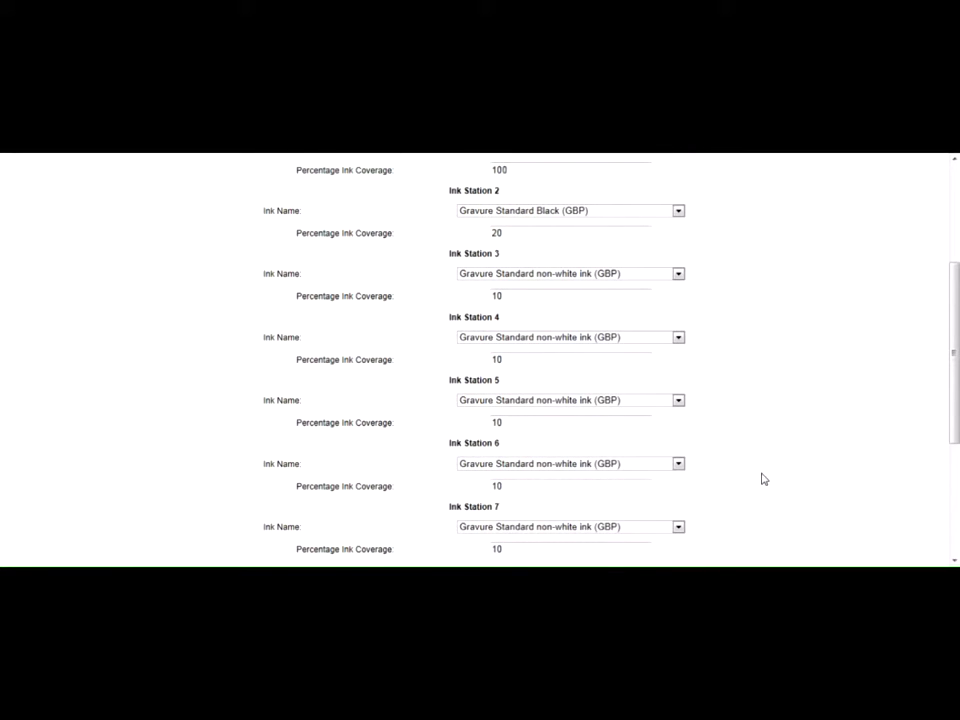
pyautogui.scroll(3, 762, 478)
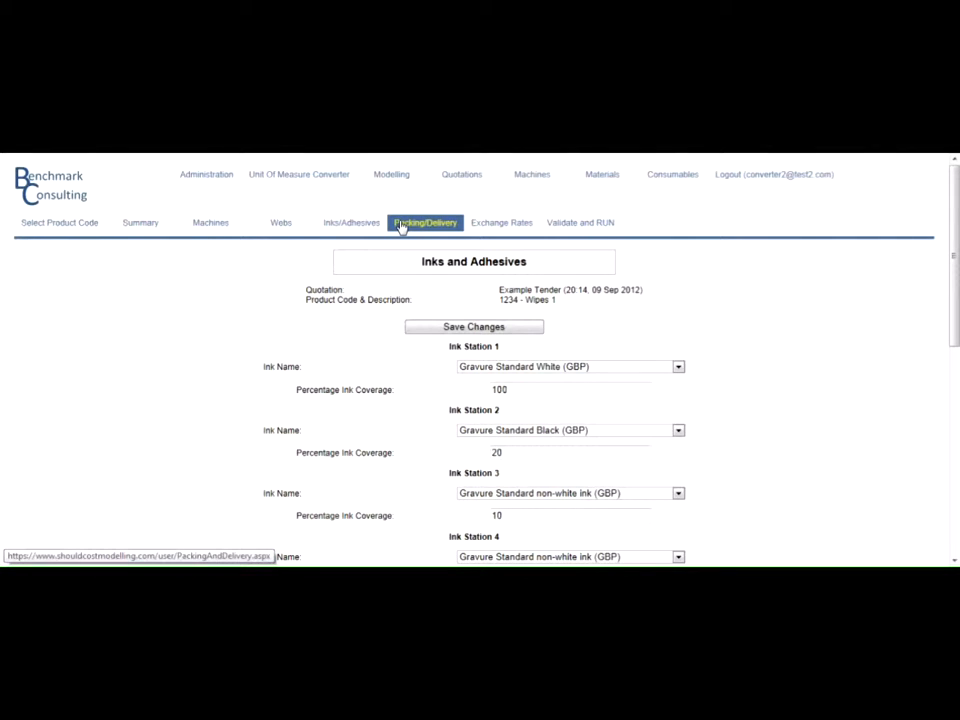
# Review the packing, delivery and plate settings, keeping Default Pallet (GBP) and Default Conventional Flexo Plate (GBP)
pyautogui.click(407, 226)
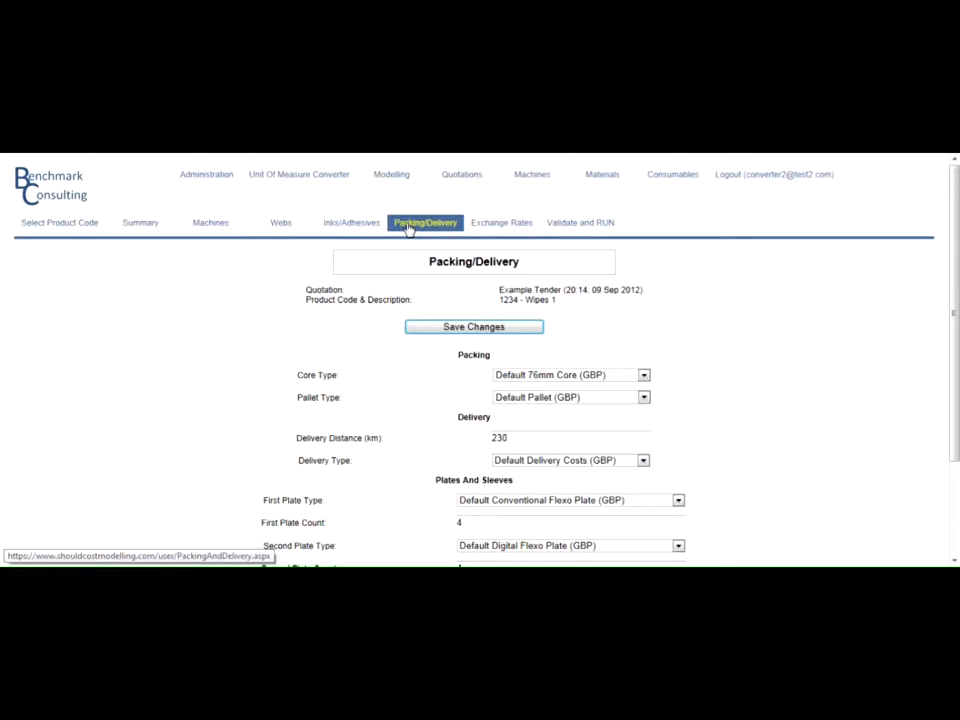
pyautogui.scroll(-3, 447, 360)
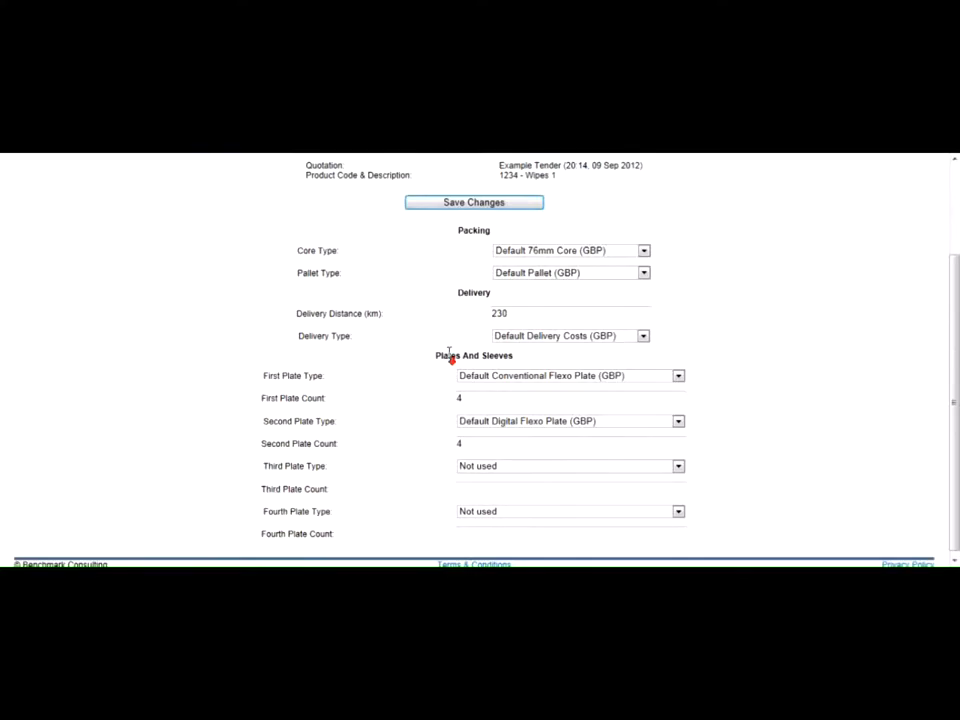
pyautogui.click(537, 273)
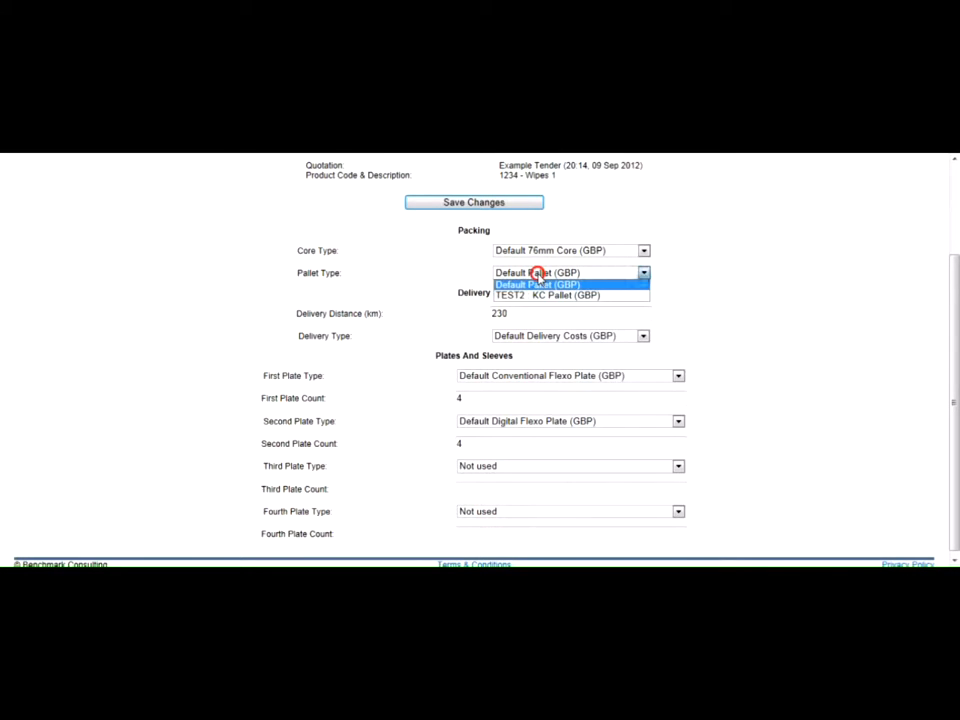
pyautogui.click(537, 284)
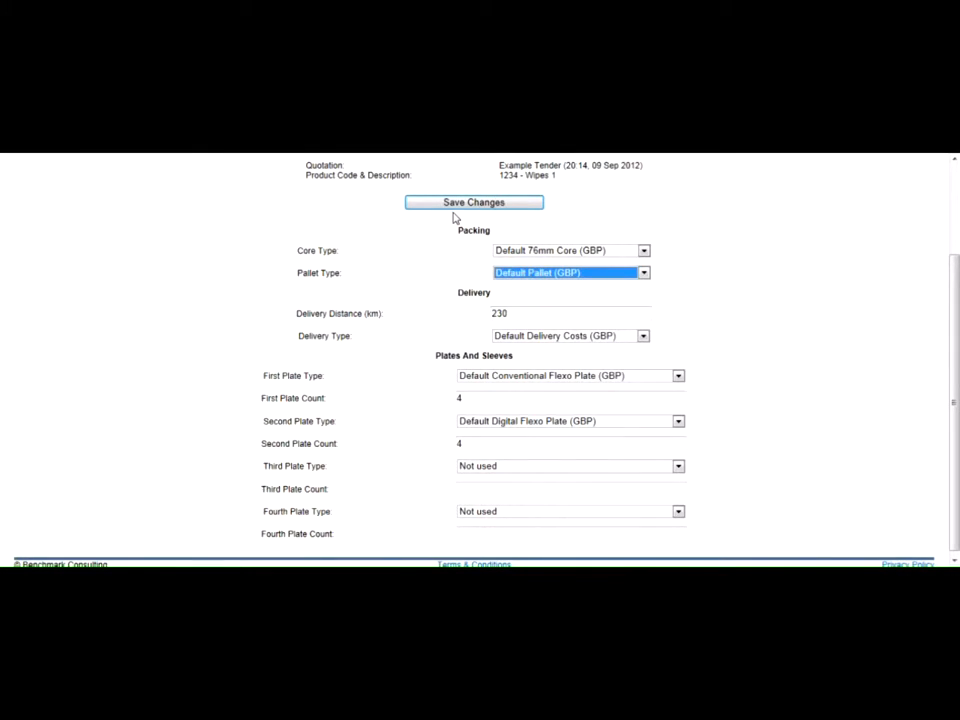
pyautogui.click(516, 377)
pyautogui.click(516, 379)
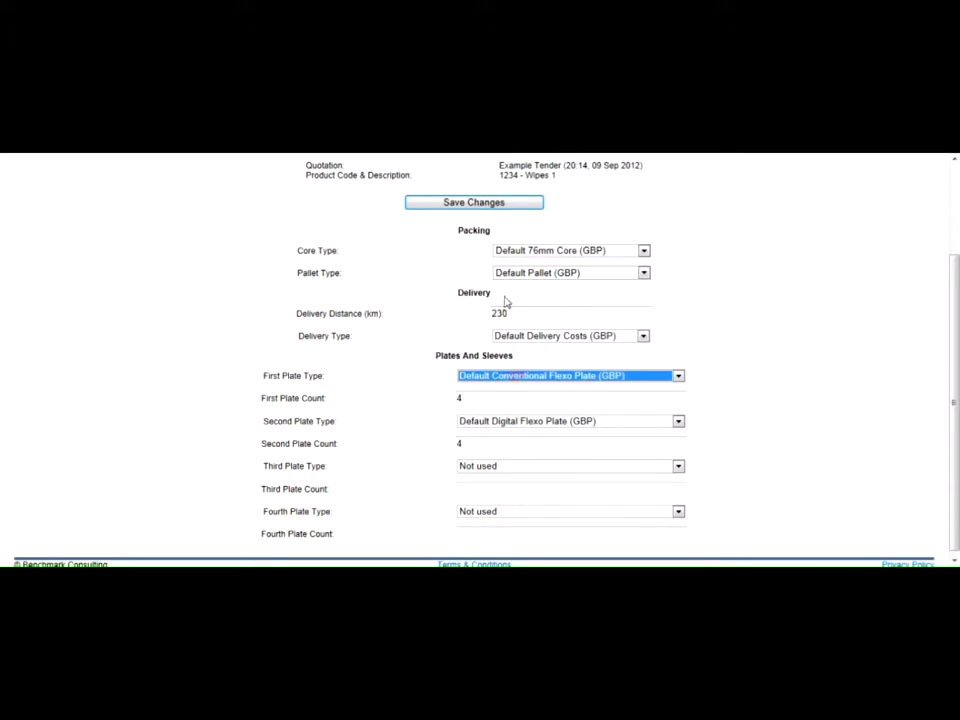
pyautogui.click(486, 204)
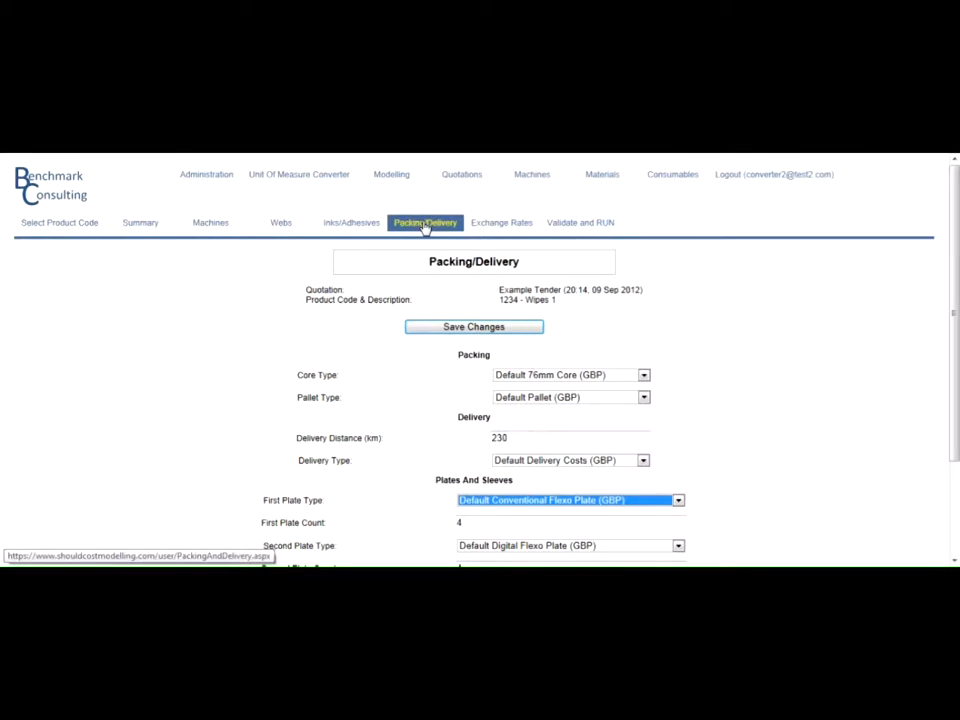
# Try GBP to USD as the first exchange rate and reset that entry to Not used
pyautogui.click(497, 224)
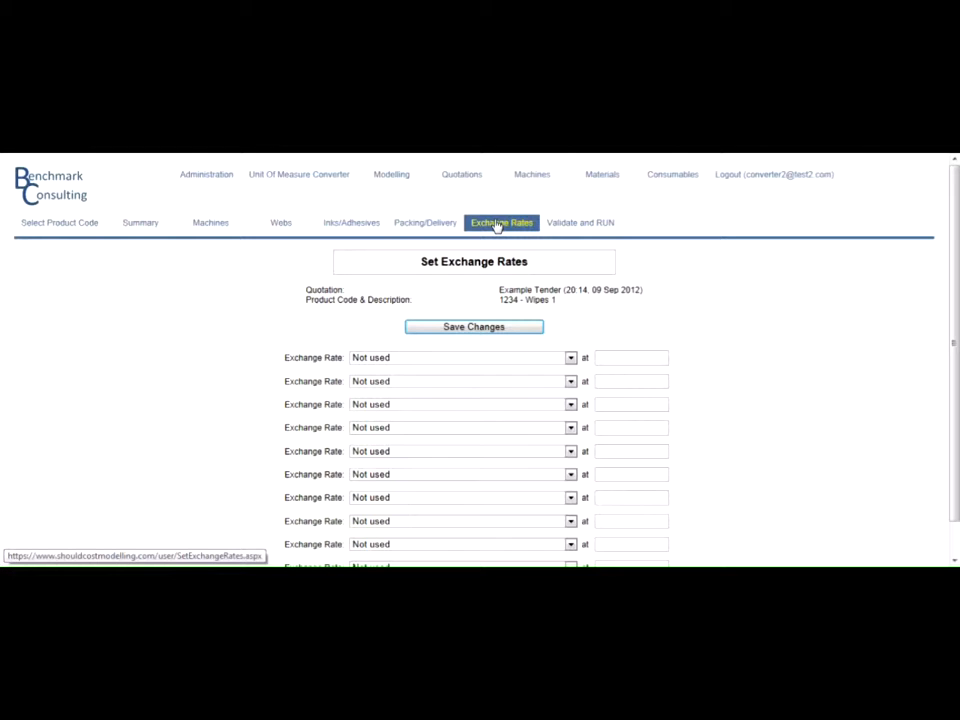
pyautogui.click(455, 357)
pyautogui.click(461, 381)
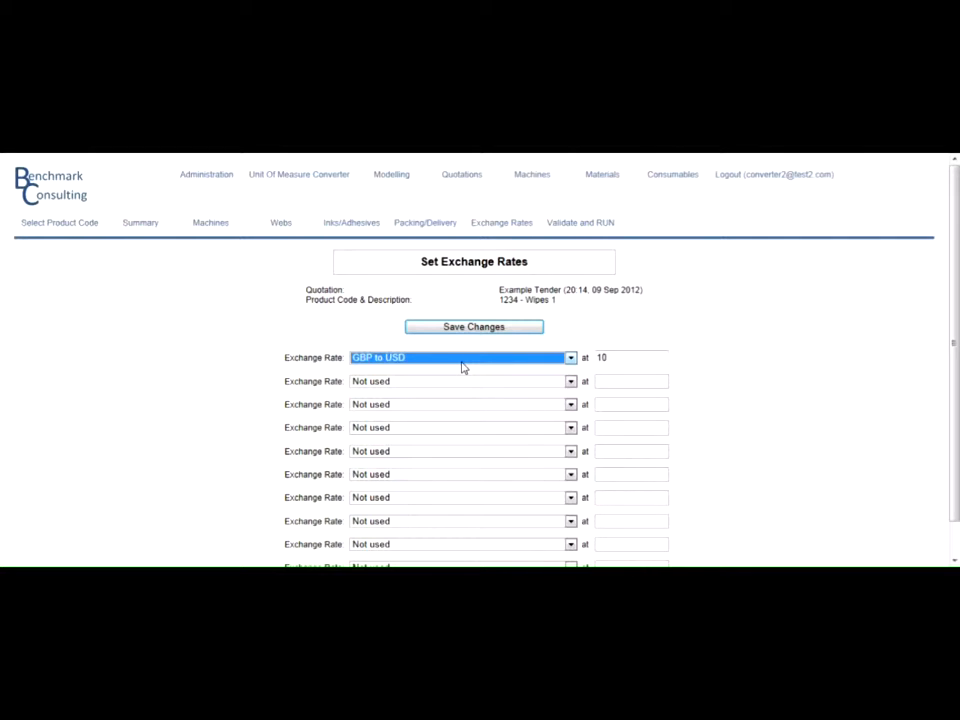
pyautogui.click(624, 357)
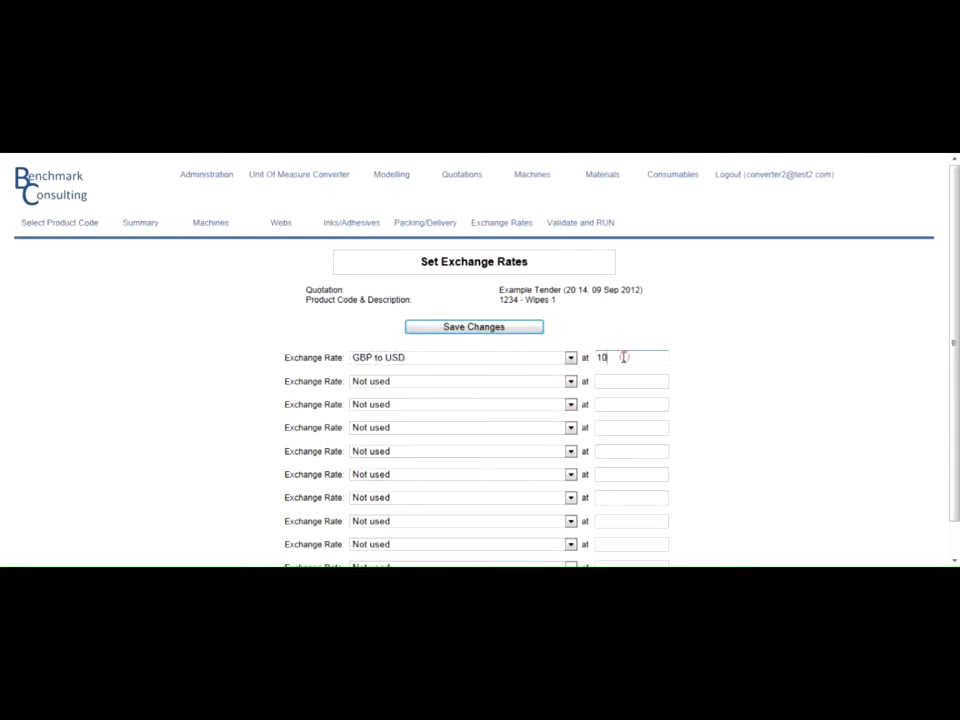
pyautogui.doubleClick(613, 357)
pyautogui.click(579, 334)
pyautogui.click(495, 358)
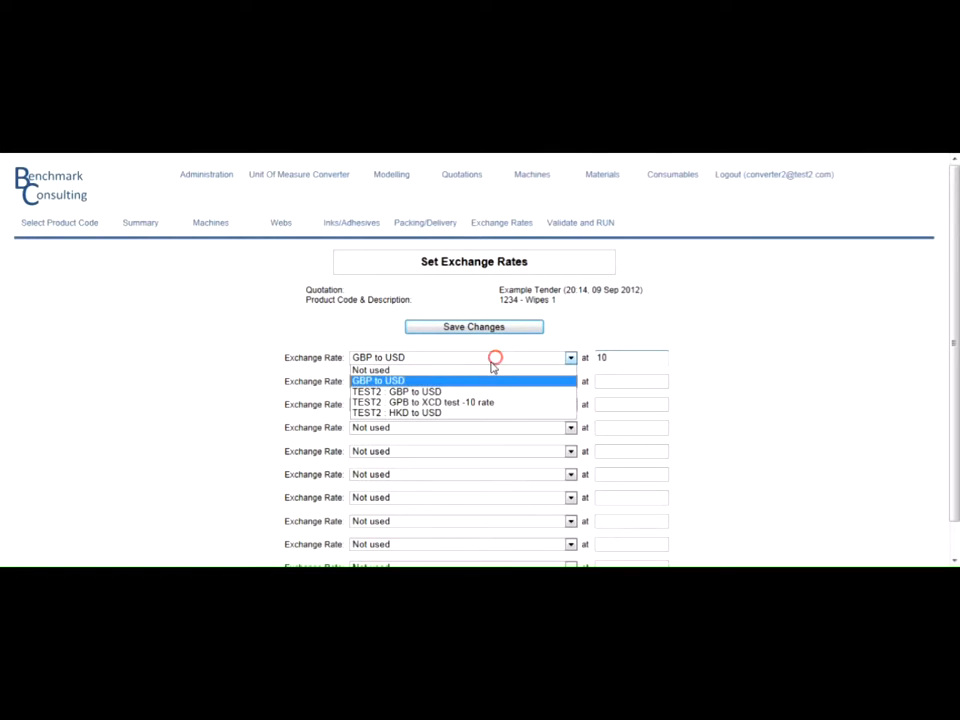
pyautogui.click(487, 370)
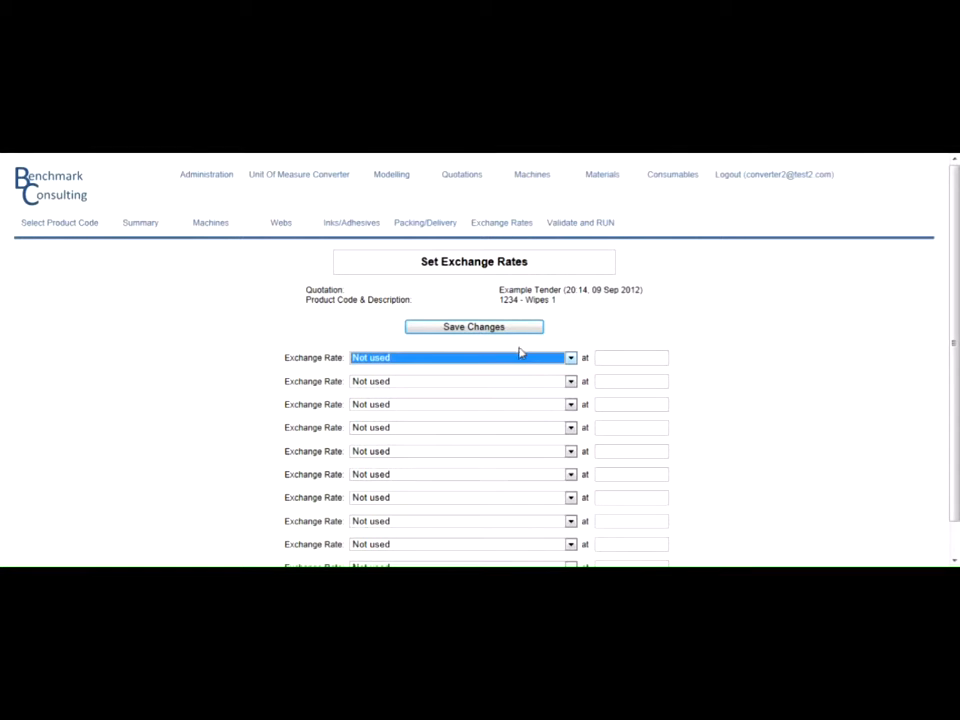
# Validate the amended specification, run the model and inspect the cost comparison and the materials share in the amended chart
pyautogui.click(594, 226)
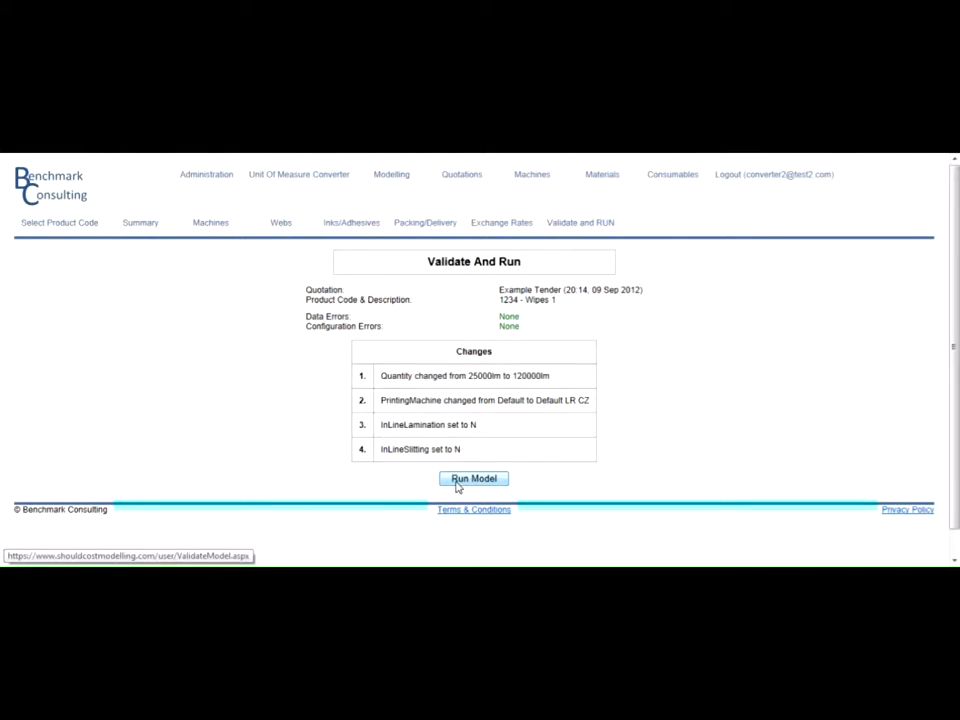
pyautogui.click(478, 479)
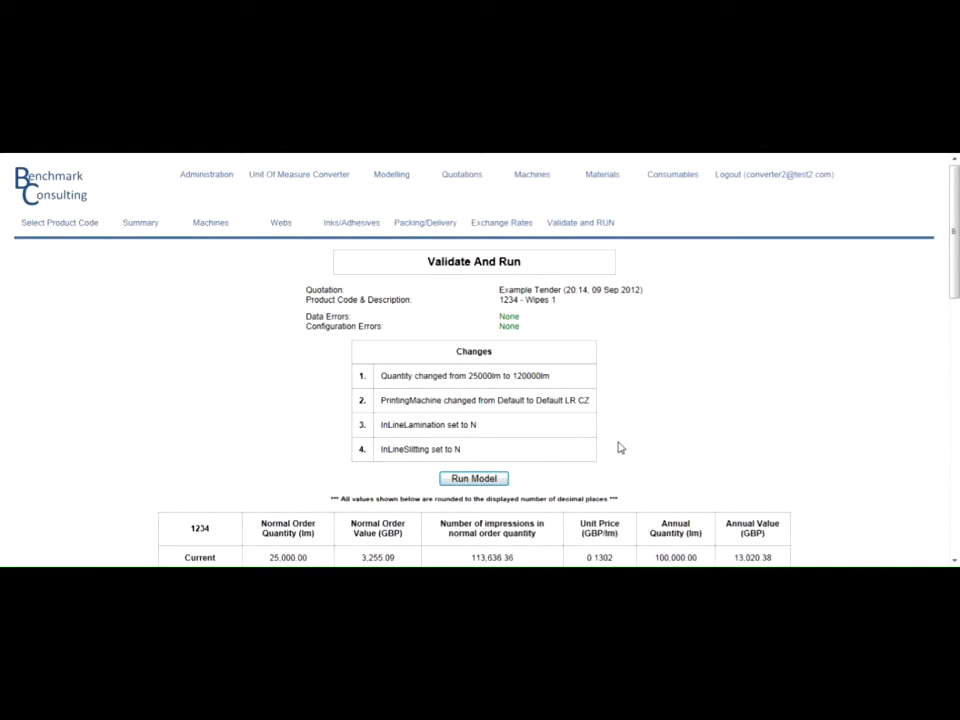
pyautogui.scroll(-5, 622, 442)
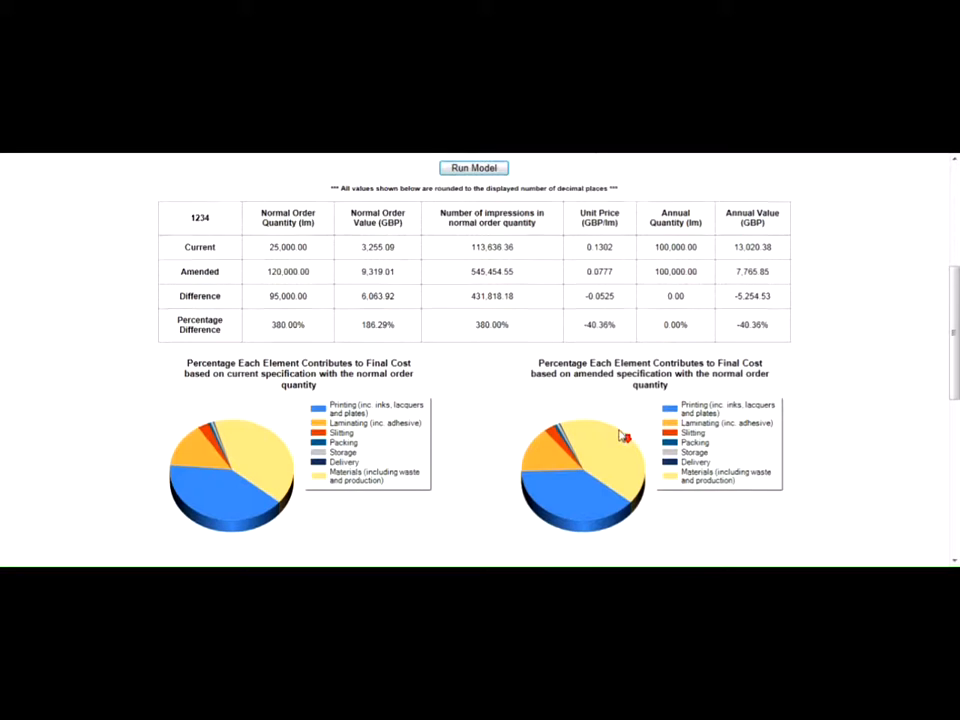
pyautogui.moveTo(618, 434)
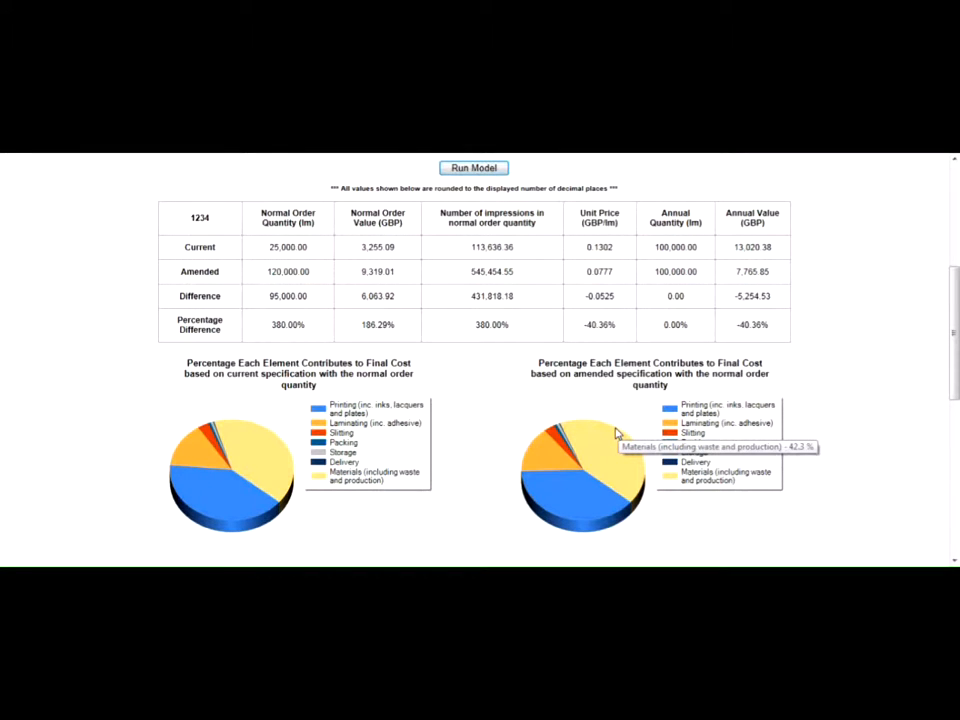